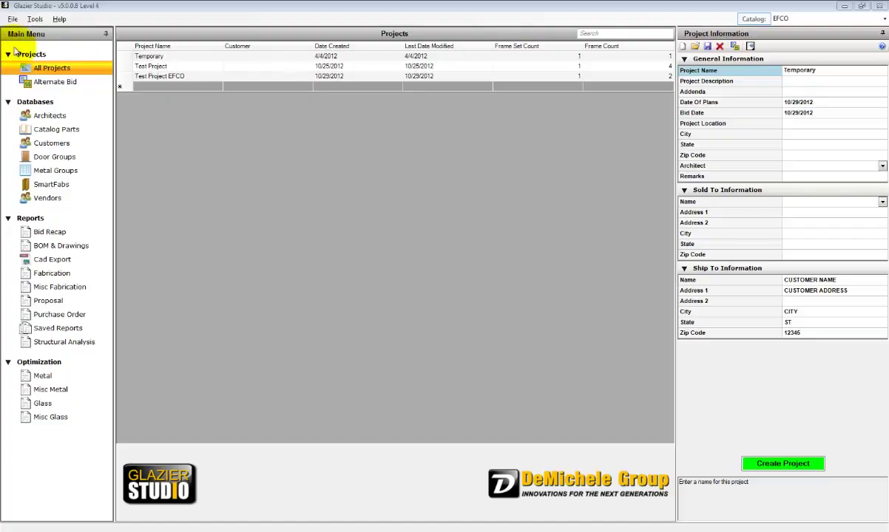
- Select Test Project and start a new Proposal report for it
left_click(149, 67)
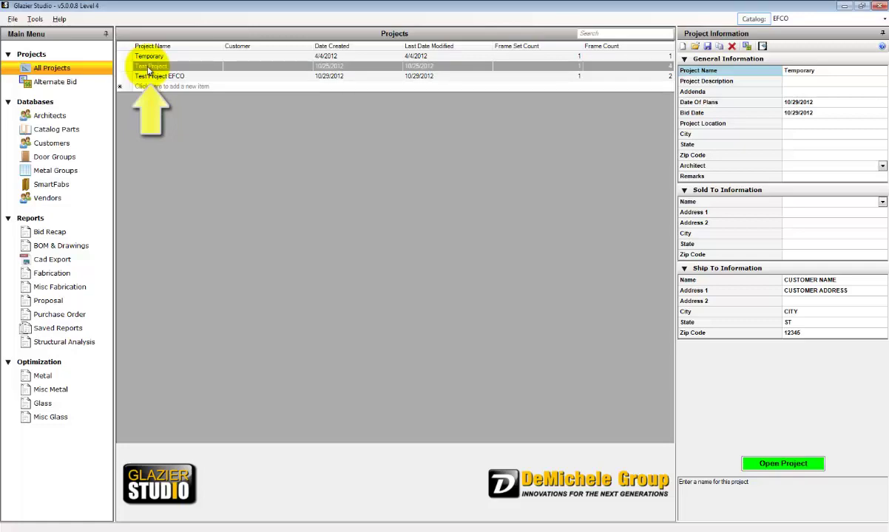
left_click(58, 303)
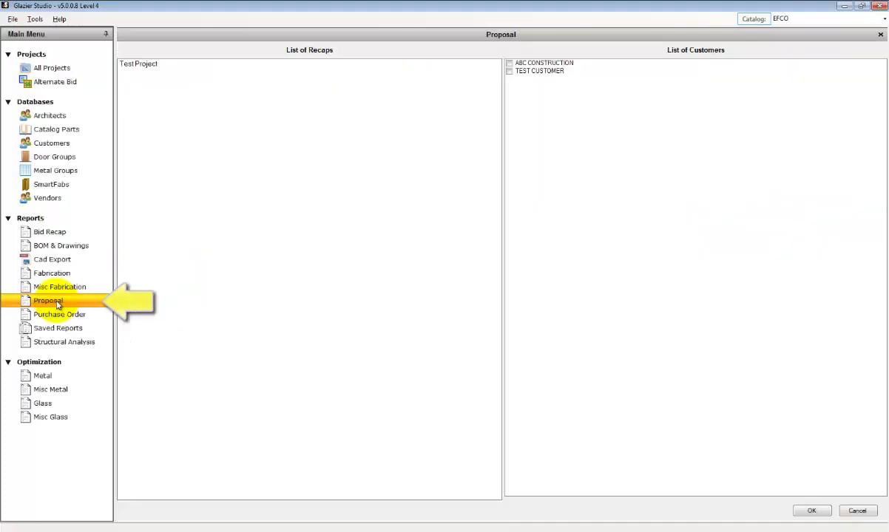
- Create 'Proposal 1' from the Test Project bid recap with customer ABC CONSTRUCTION
double_click(145, 66)
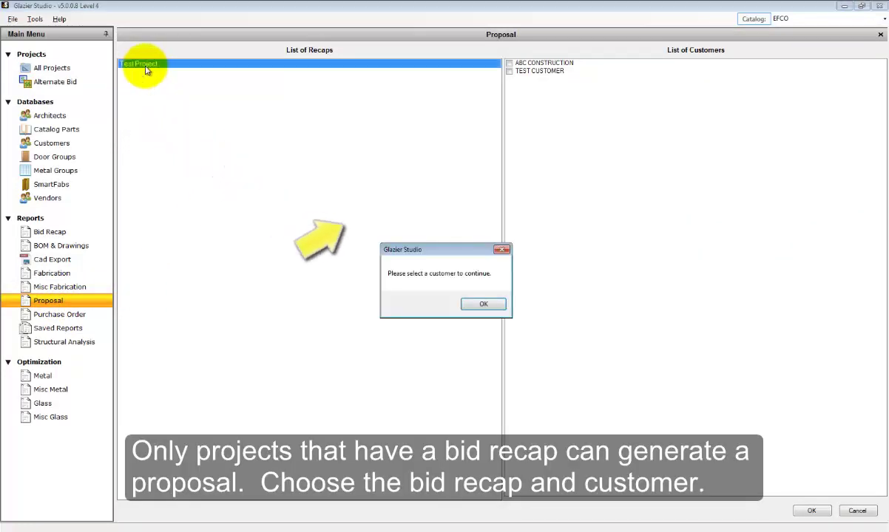
left_click(477, 304)
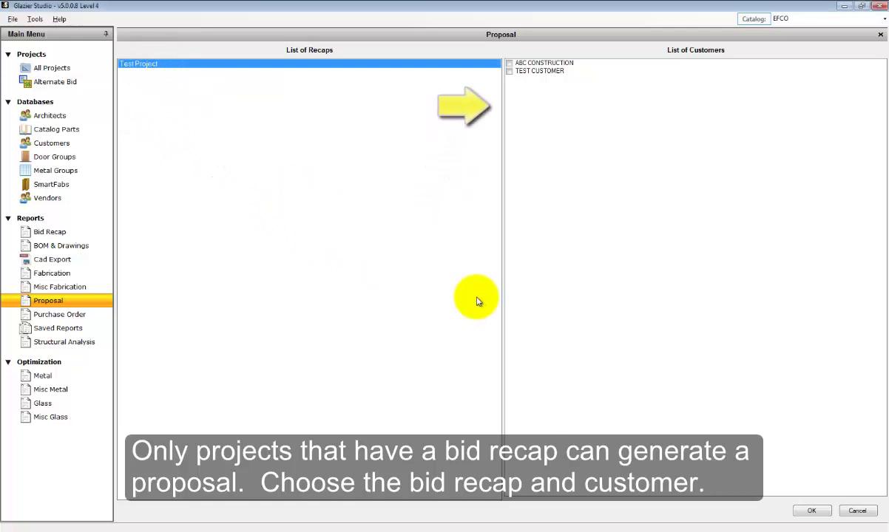
left_click(509, 64)
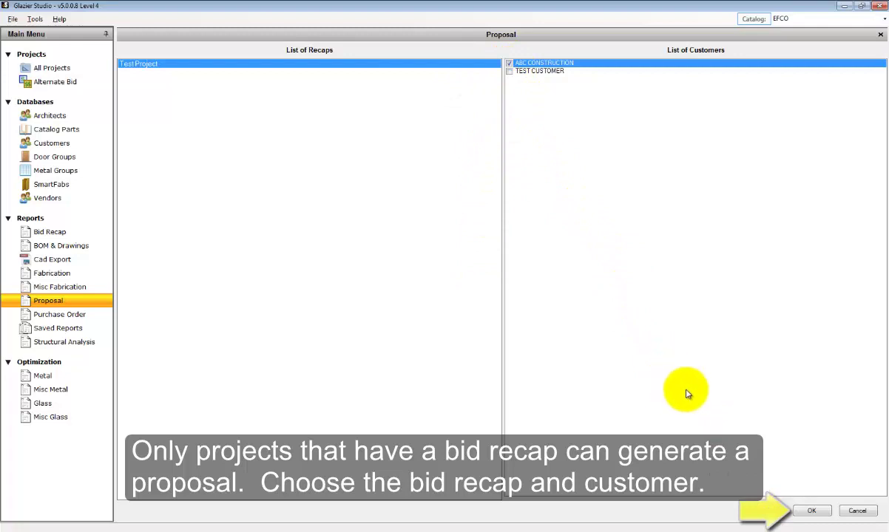
left_click(812, 510)
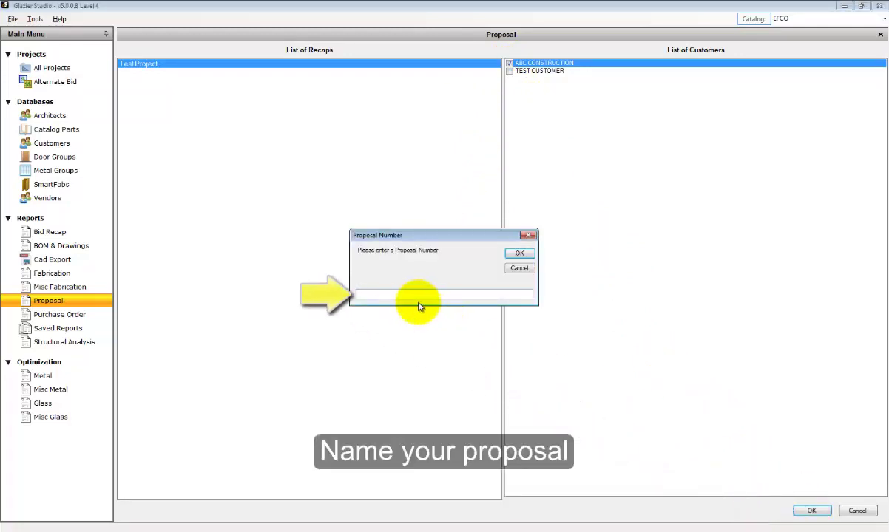
type("Proposal 1")
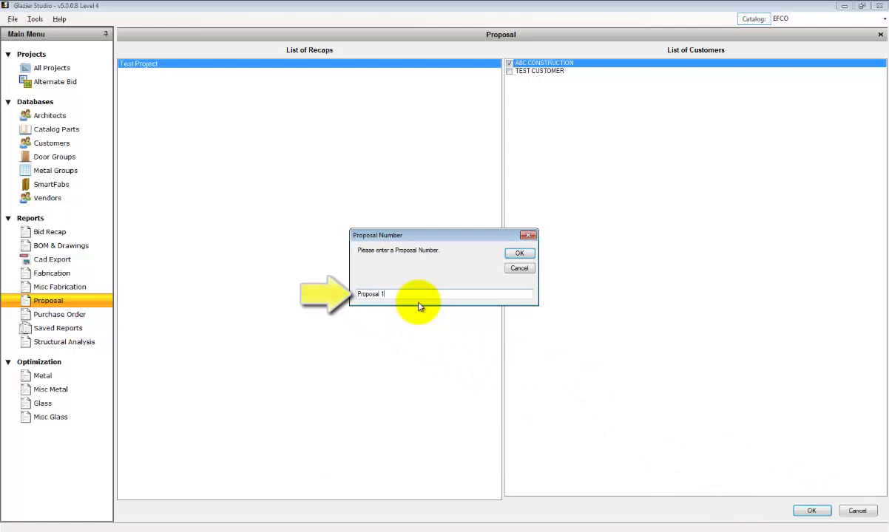
left_click(519, 253)
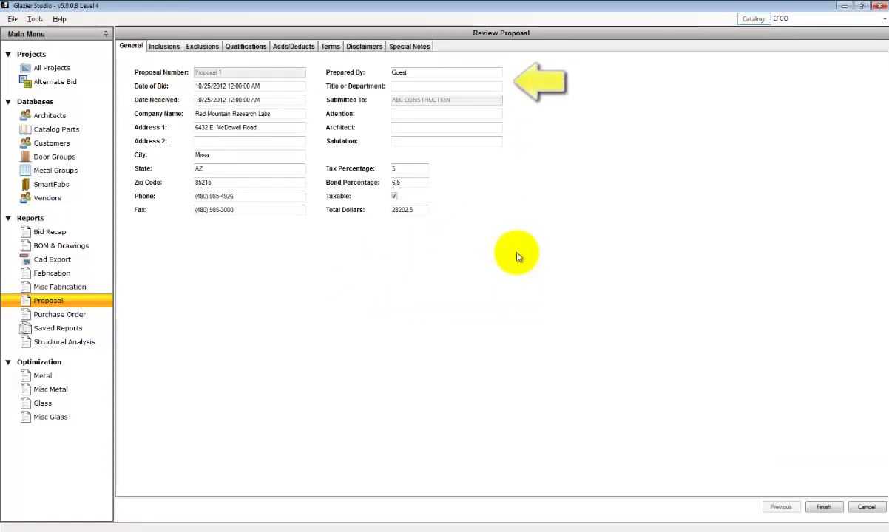
- Set Prepared By to Estimator and Title or Department to Estimating Department
double_click(397, 72)
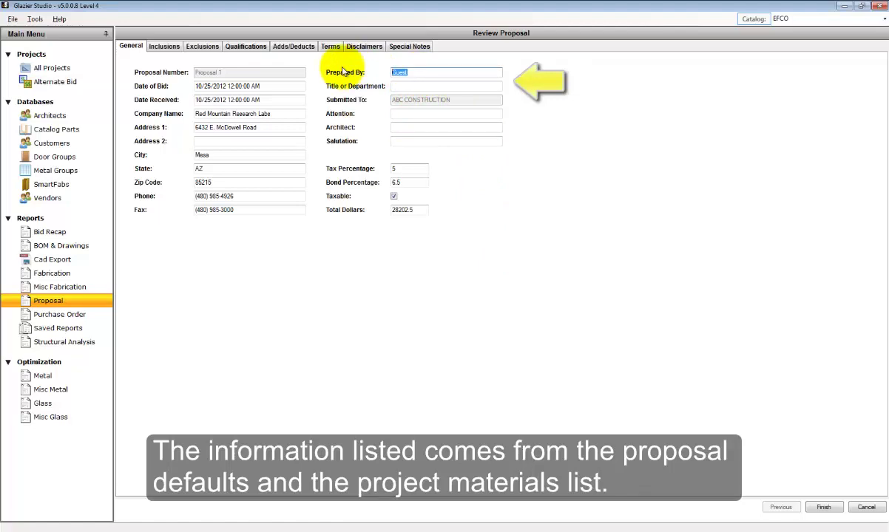
type("Estimator")
left_click(409, 88)
type("Estimat")
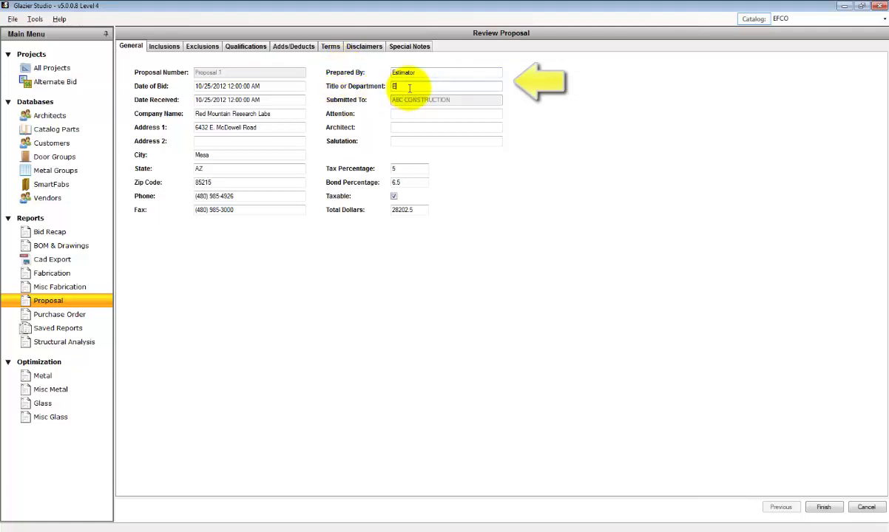
type("ing Departmen")
key("BackSpace")
key("BackSpace")
type("ment")
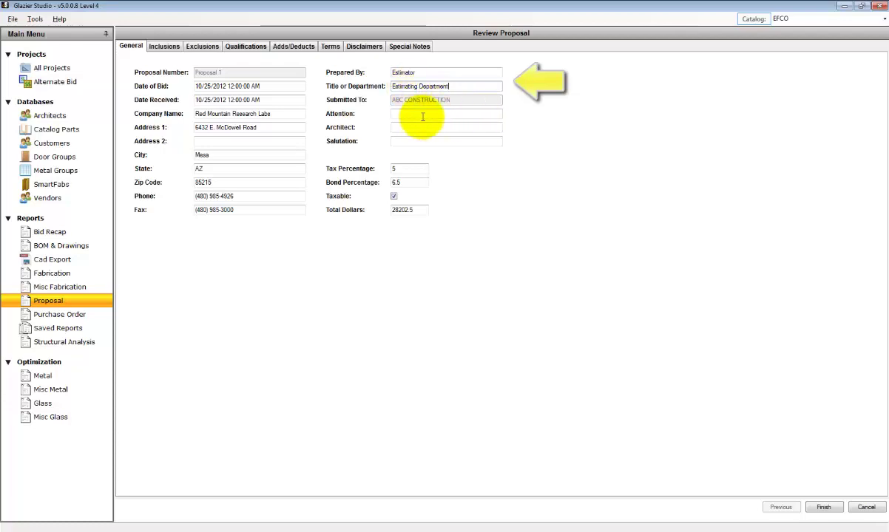
- Enter the attention contact's name and set the architect to Smith and Associates
left_click(423, 116)
type("Joe Customer")
left_click(401, 127)
type("S")
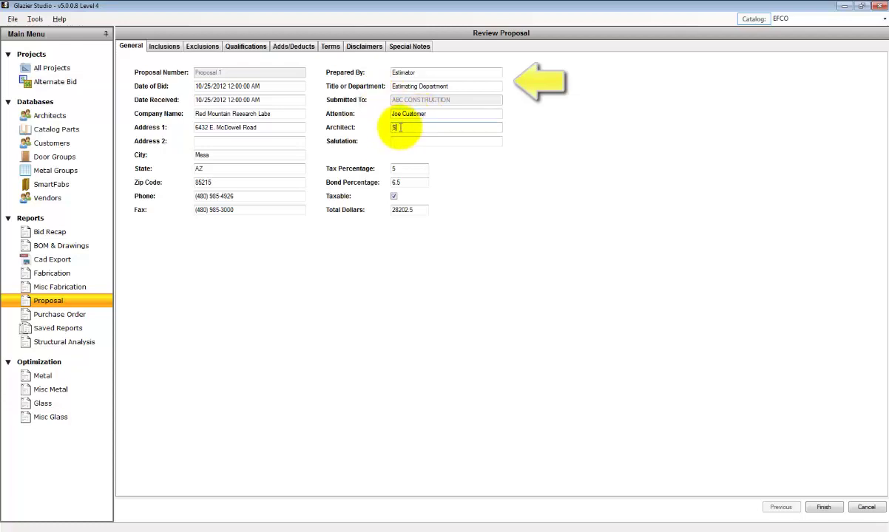
type("mith and Associates")
left_click(402, 141)
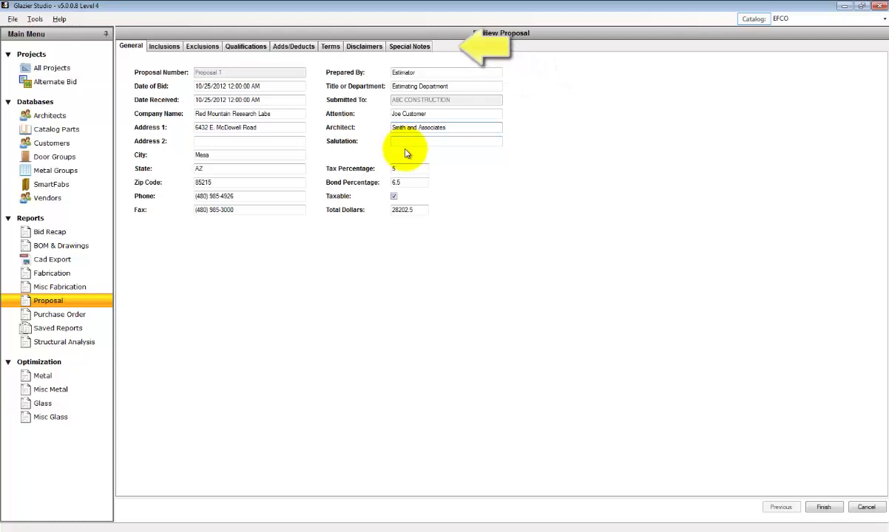
left_click(165, 48)
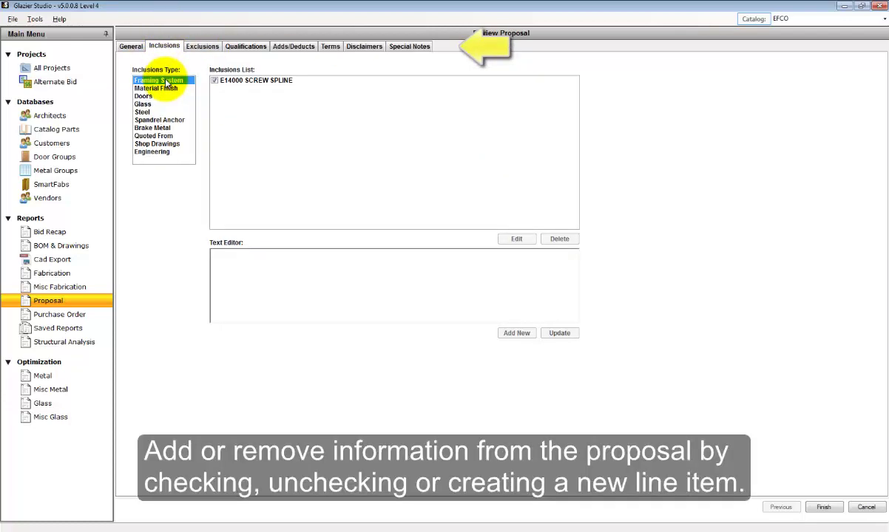
- Browse each inclusion category from Material Finish to Shop Drawings, ending on Quoted From
left_click(156, 89)
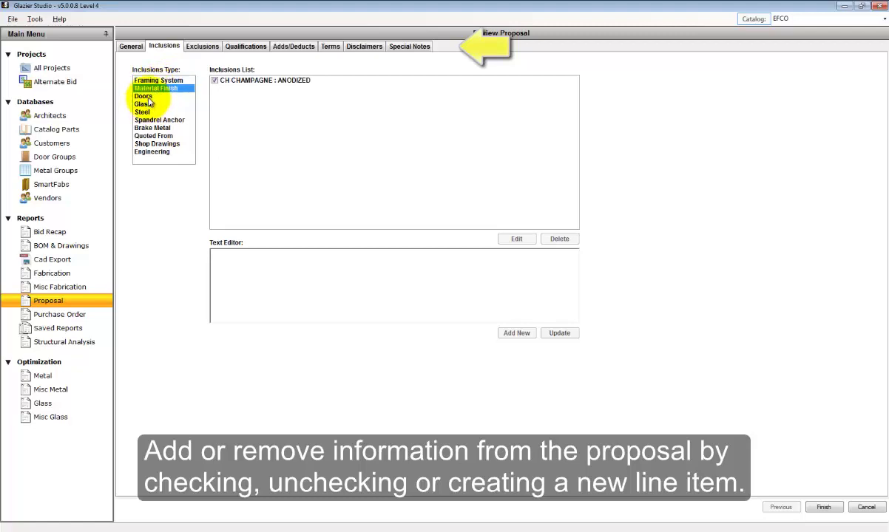
left_click(146, 96)
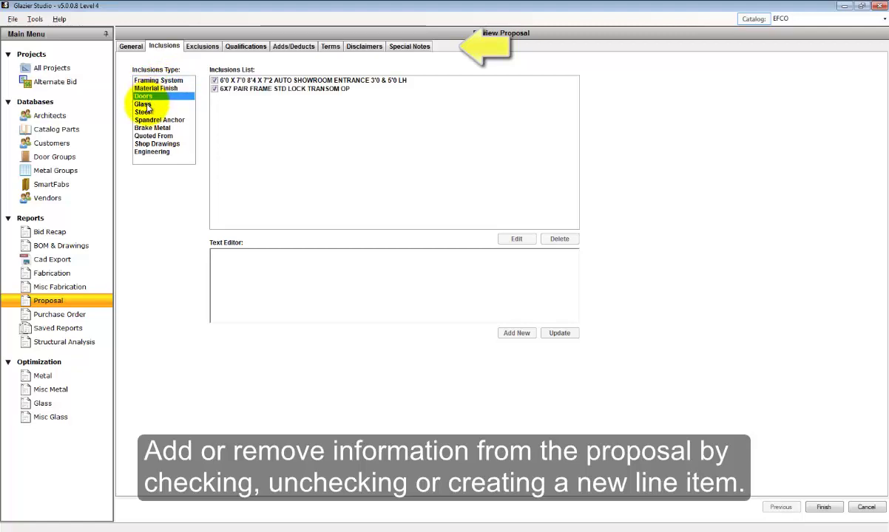
left_click(146, 104)
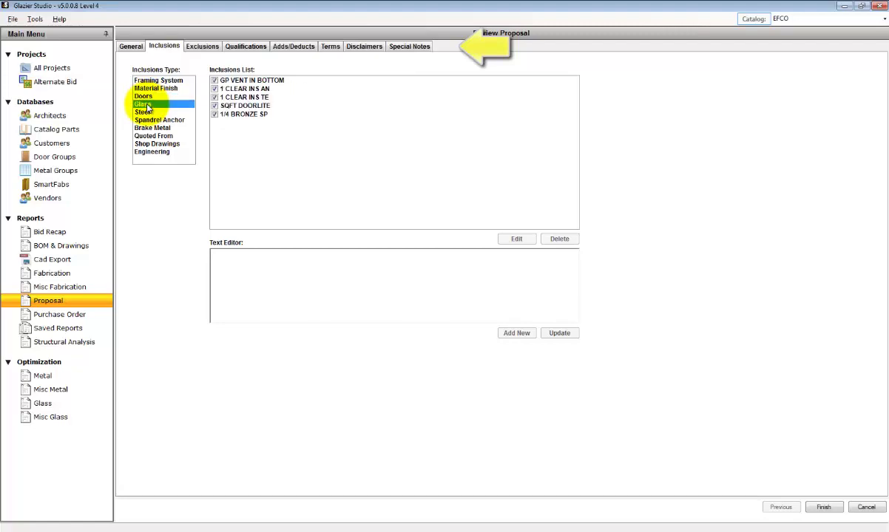
left_click(145, 112)
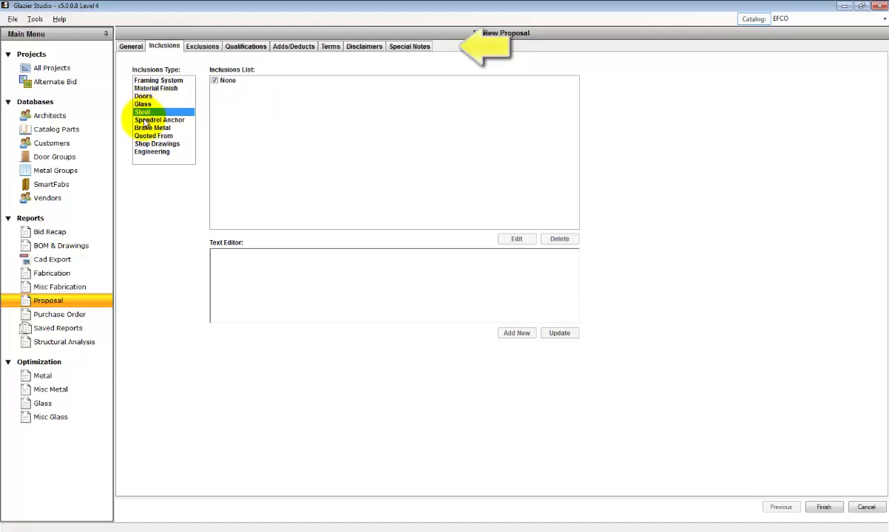
left_click(146, 120)
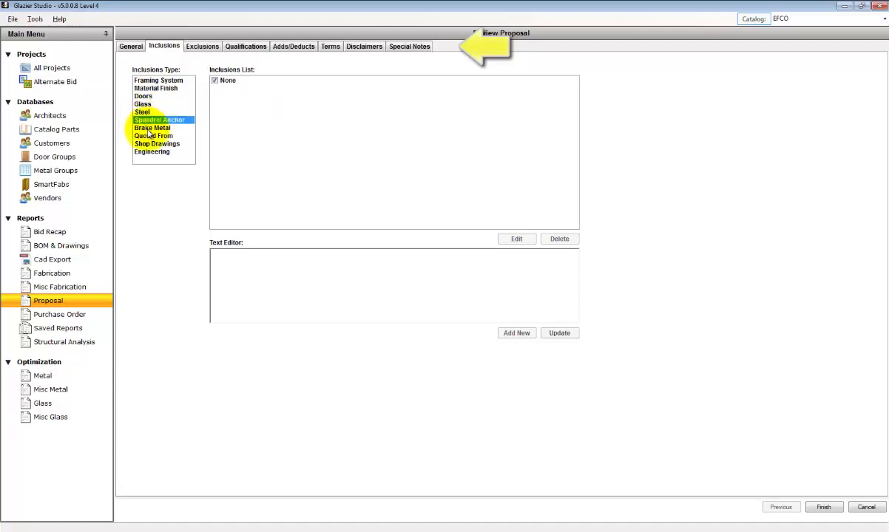
left_click(151, 129)
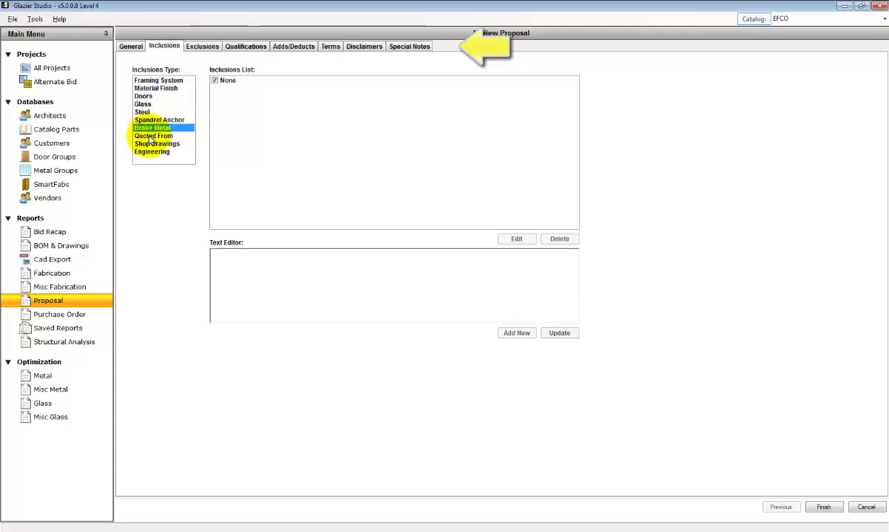
left_click(151, 136)
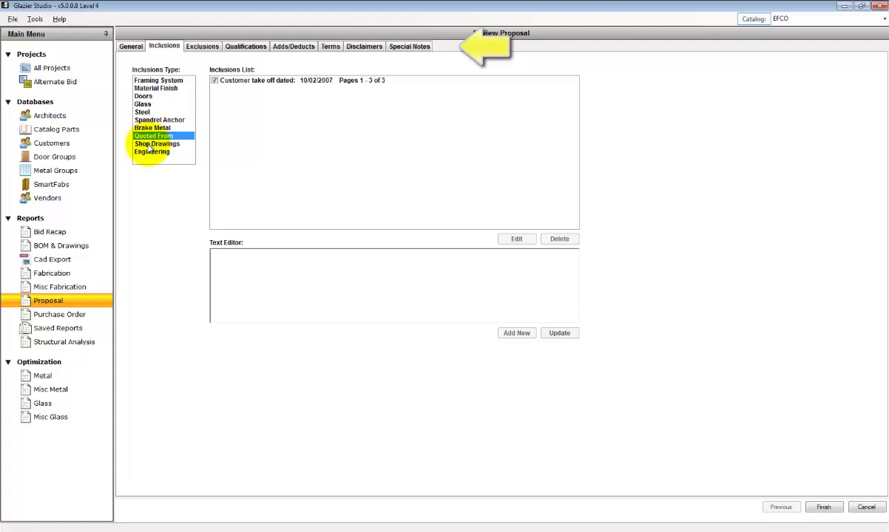
left_click(149, 144)
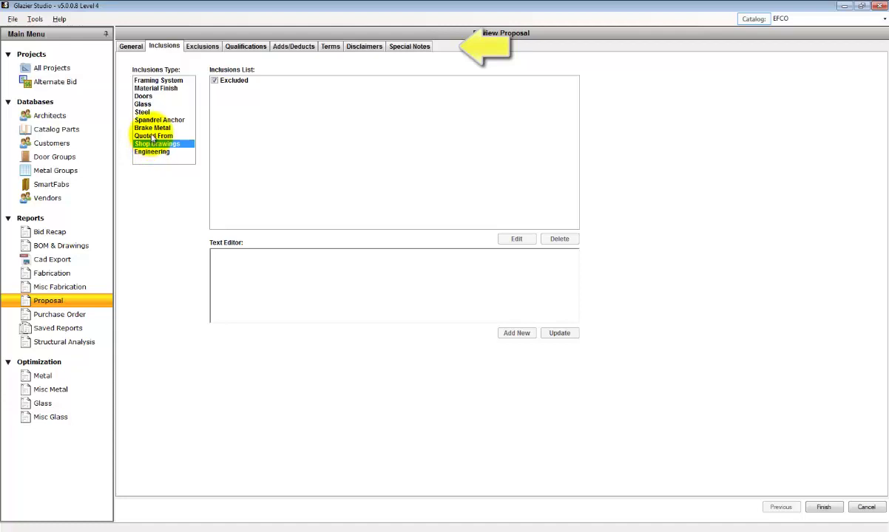
left_click(153, 136)
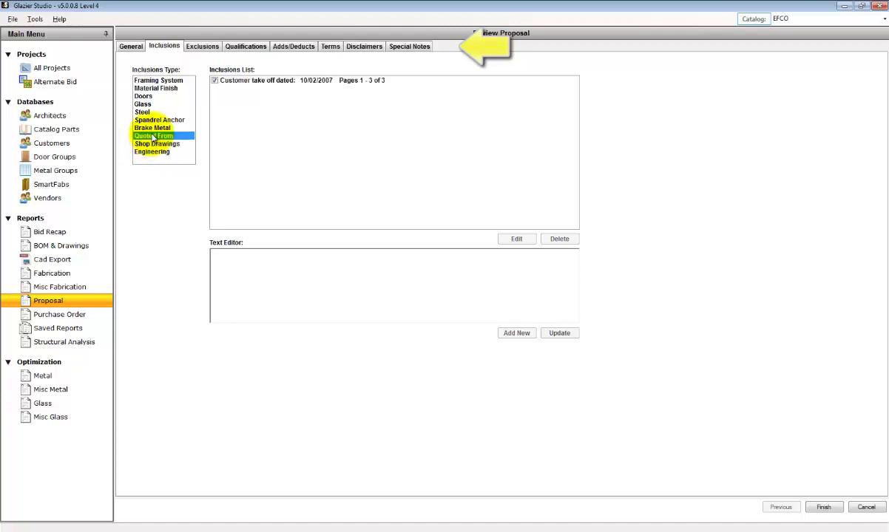
- Add the Quoted From inclusion 'Customer take off dated: 10/29/2012 Pages 1 - 3 of 3'
left_click(215, 80)
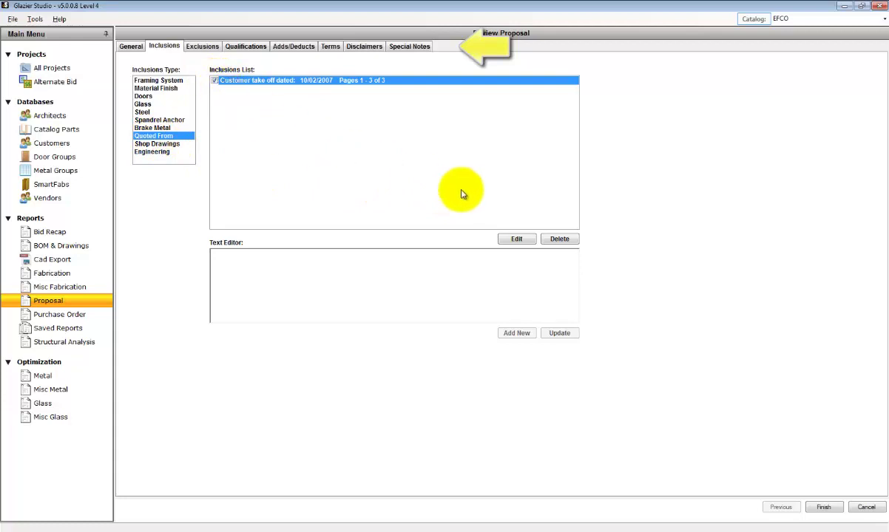
left_click(516, 239)
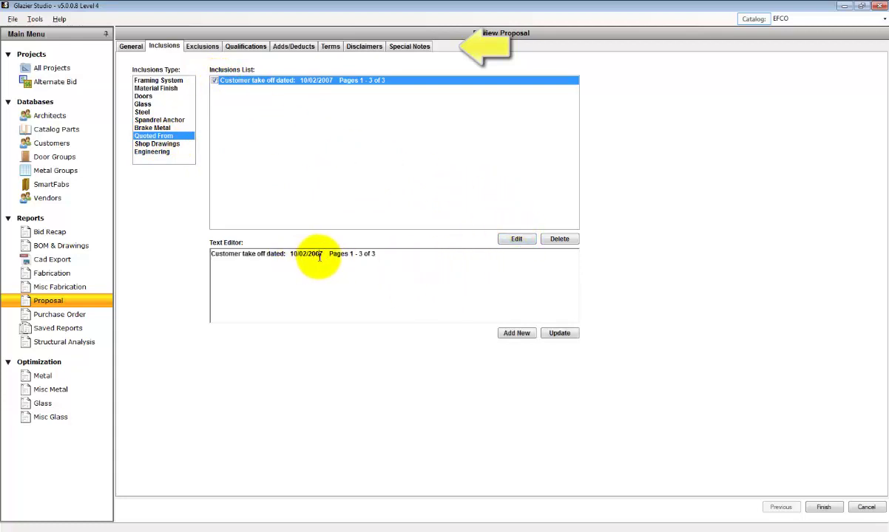
mouse_move(315, 255)
left_mouse_down()
mouse_move(322, 255)
mouse_move(299, 254)
left_mouse_up()
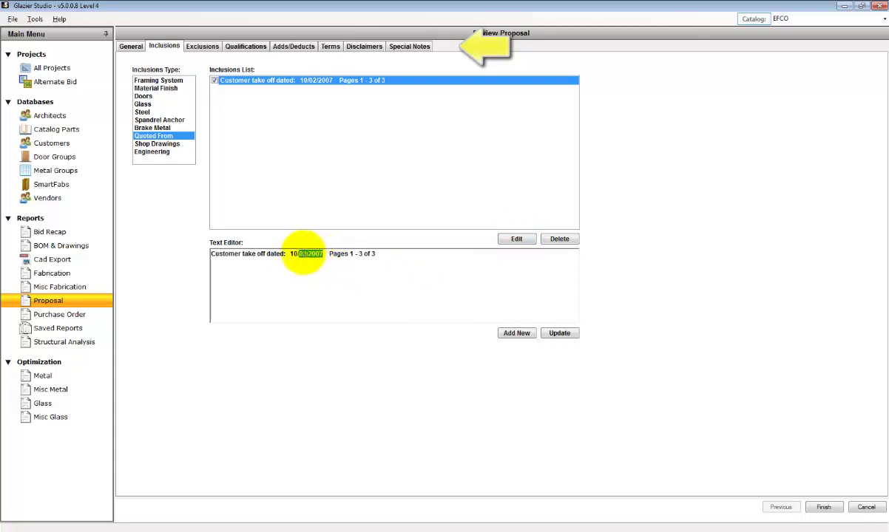
type("2")
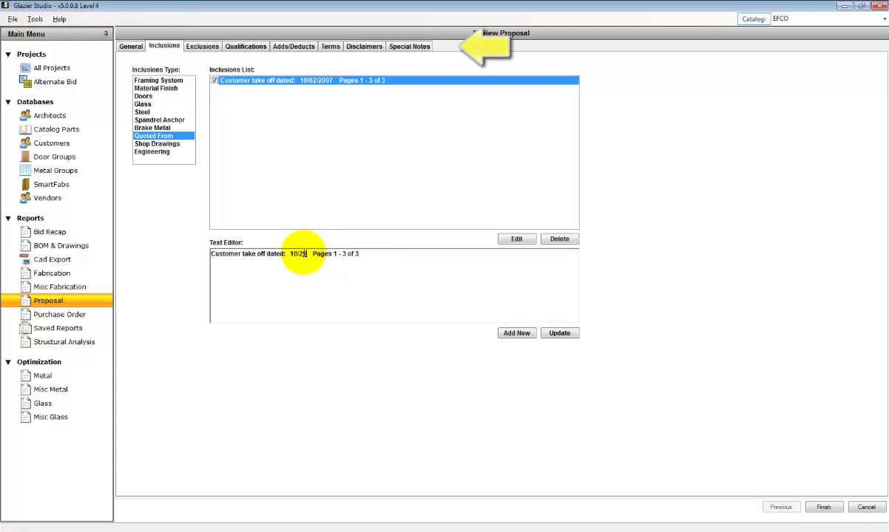
type("9/2012")
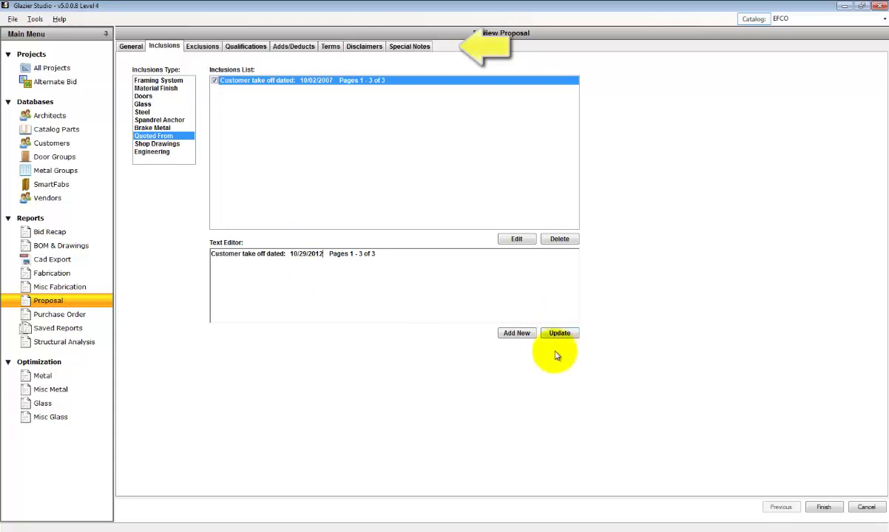
left_click(517, 333)
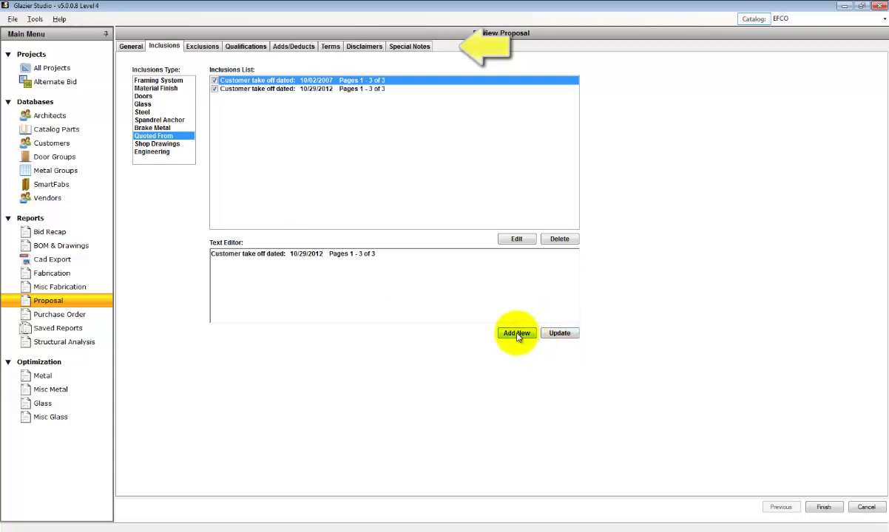
- Uncheck the old 10/02/2007 take-off entry and check Shop Drawings and Engineering
left_click(214, 80)
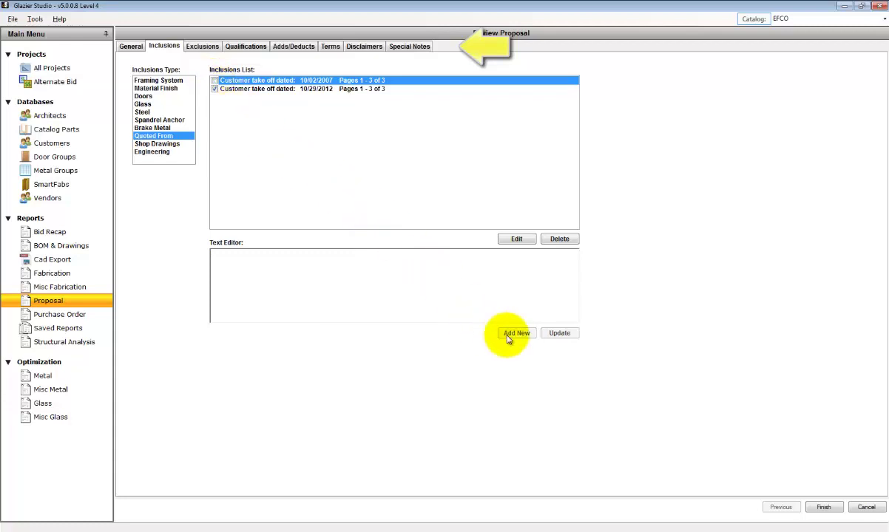
left_click(163, 144)
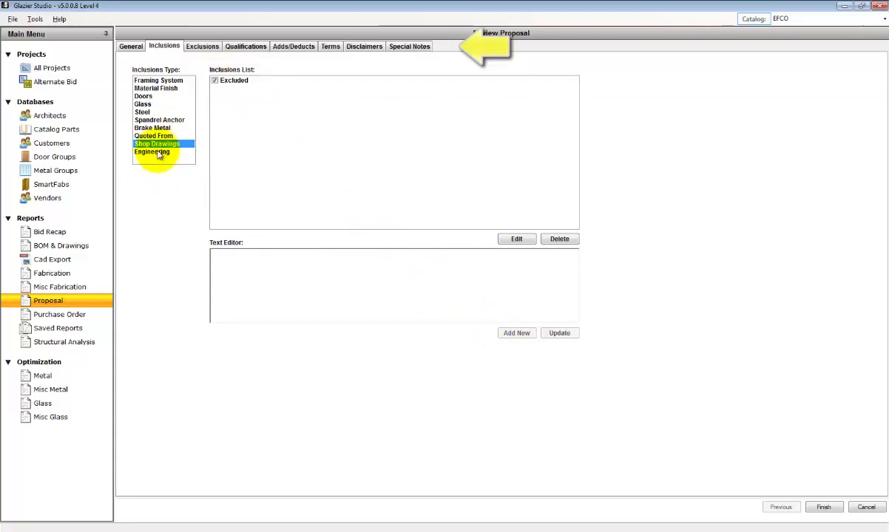
left_click(158, 152)
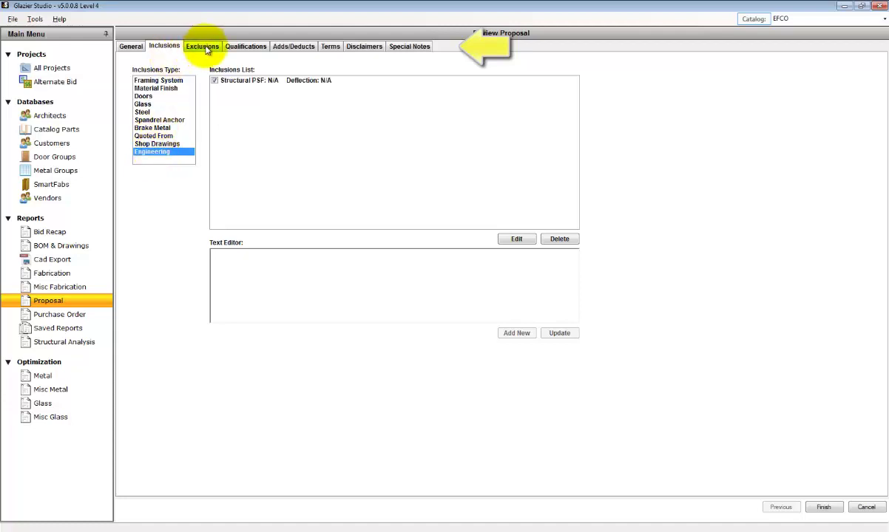
- Review the standard and Project Specific exclusions, then the Finish qualifications
left_click(203, 48)
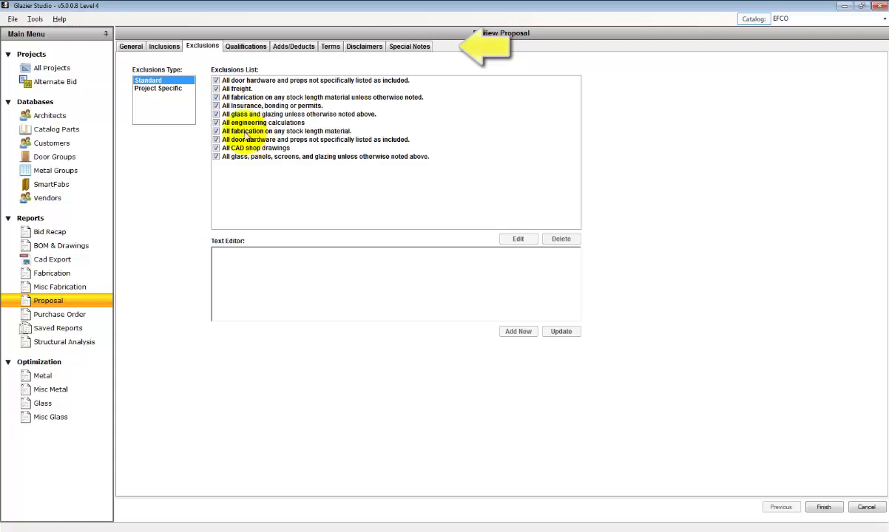
left_click(162, 90)
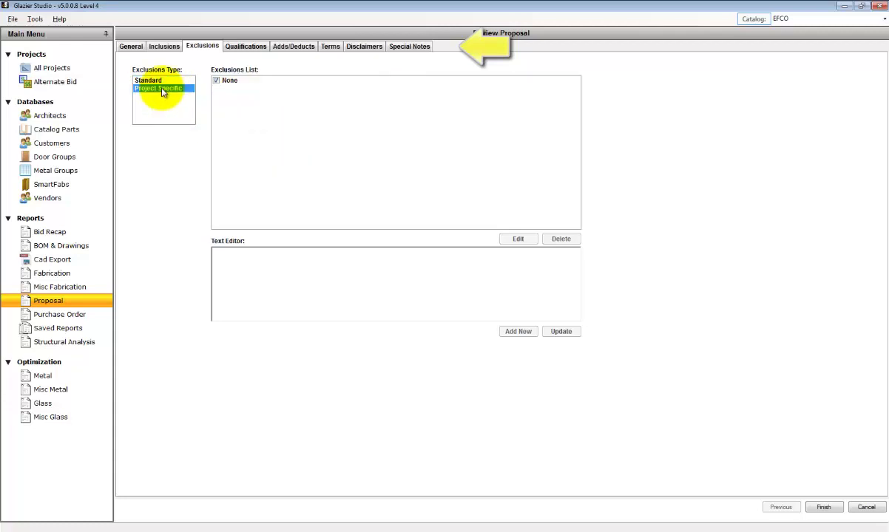
left_click(261, 48)
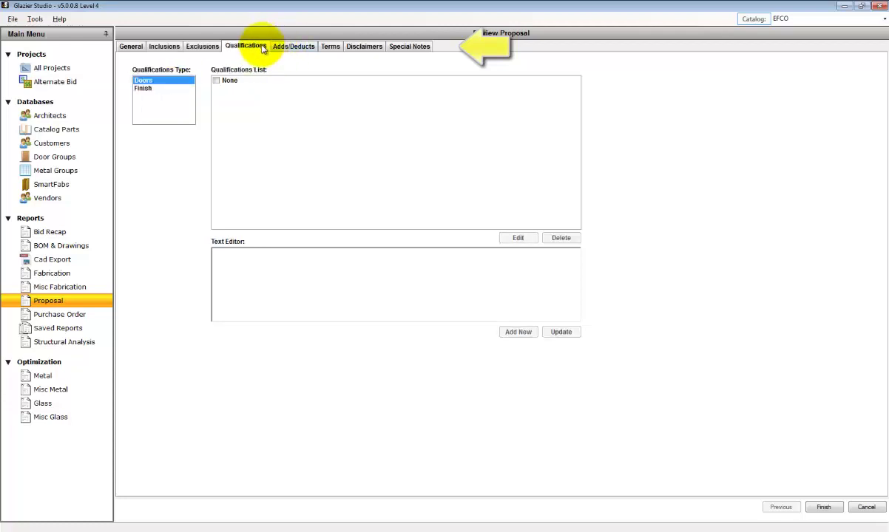
left_click(145, 90)
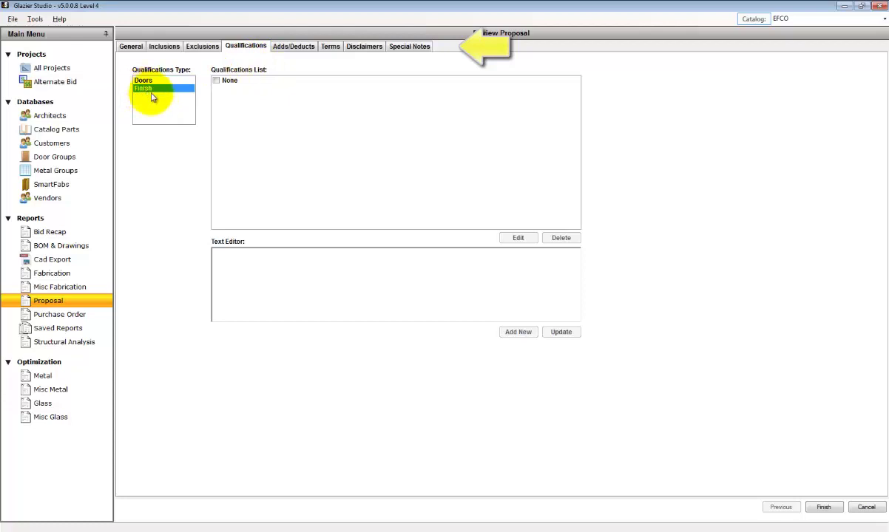
left_click(298, 47)
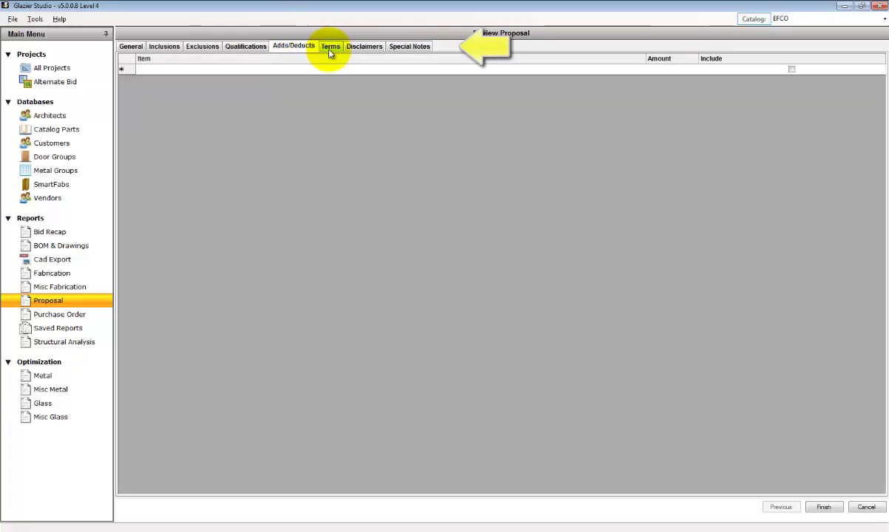
- Add the term 'All Payments Net 30.' on the proposal's Terms page
left_click(330, 50)
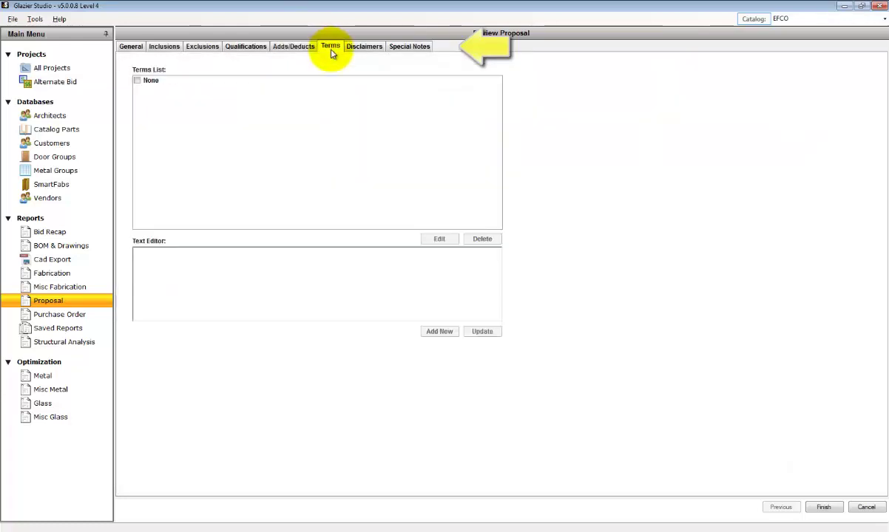
left_click(247, 270)
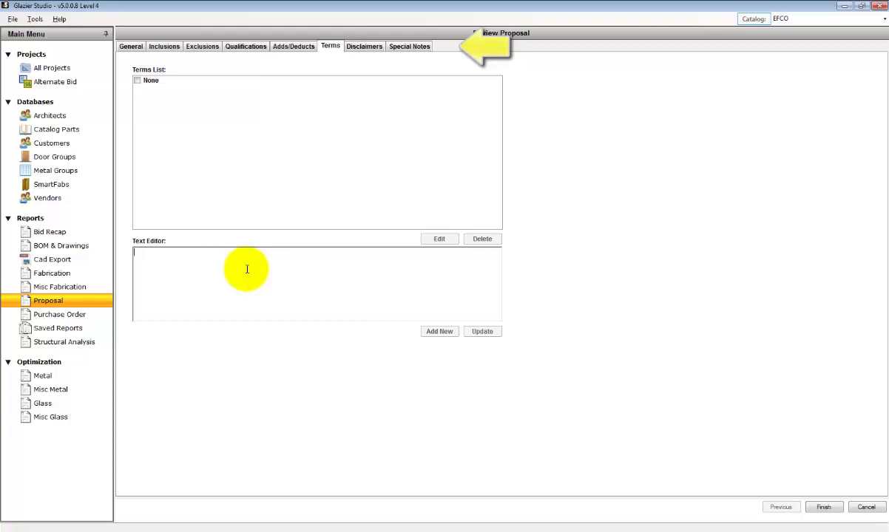
type("ad")
key("BackSpace")
key("BackSpace")
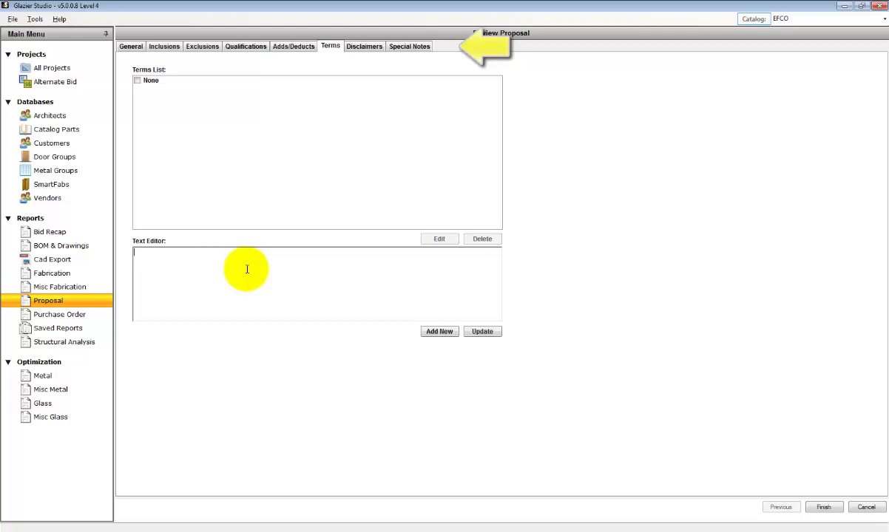
type("All Payments Net 30")
key("BackSpace")
type(".")
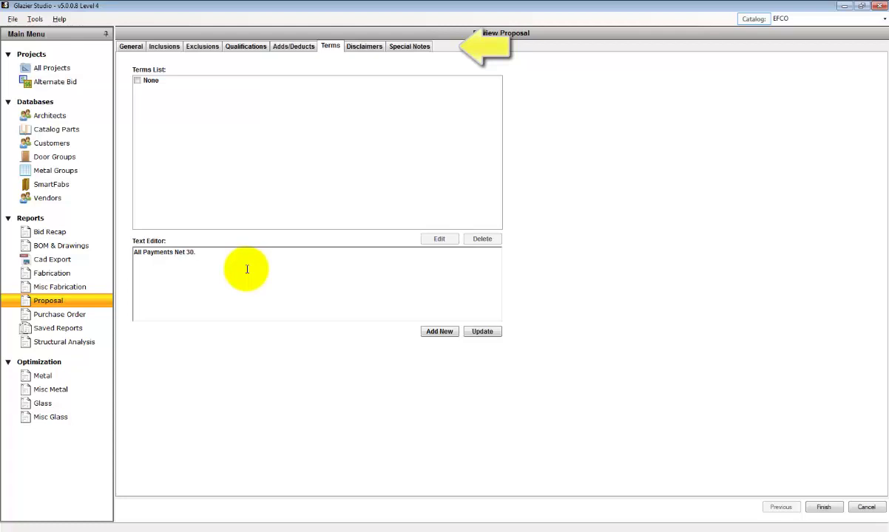
left_click(438, 331)
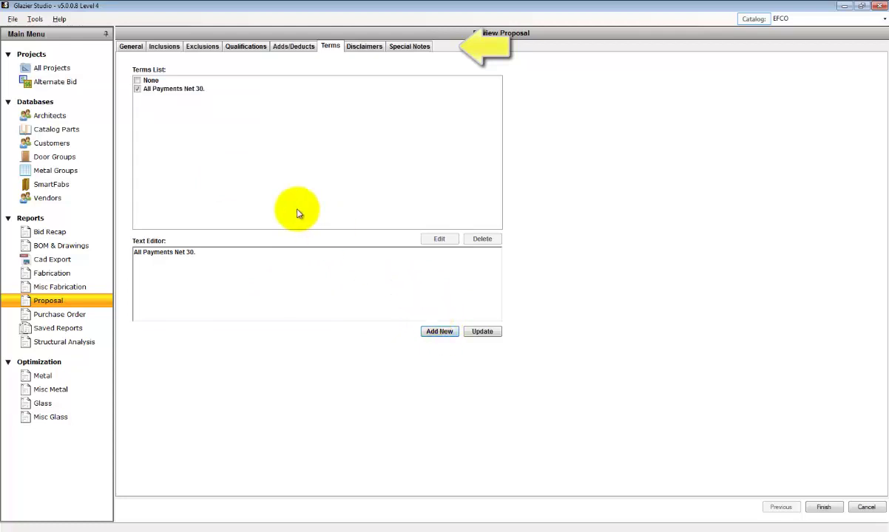
- Check the AAMA performance-values and structural-calculations disclaimers
left_click(369, 48)
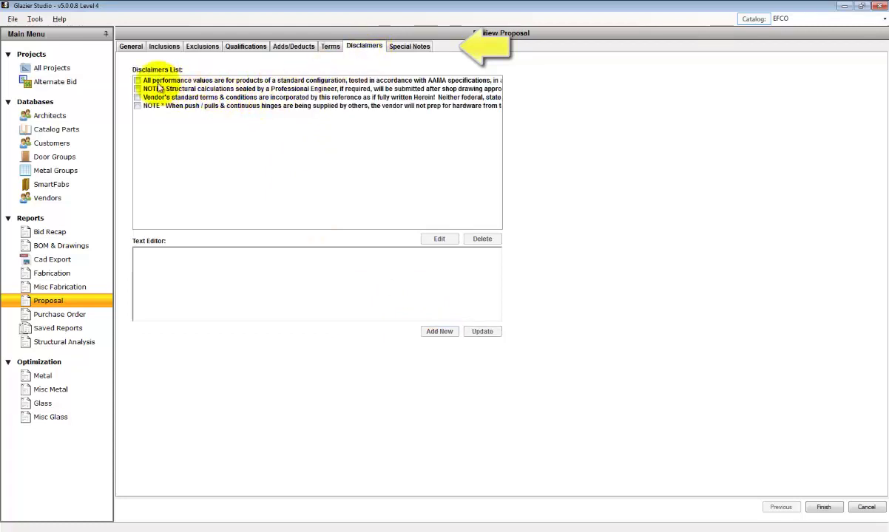
left_click(138, 81)
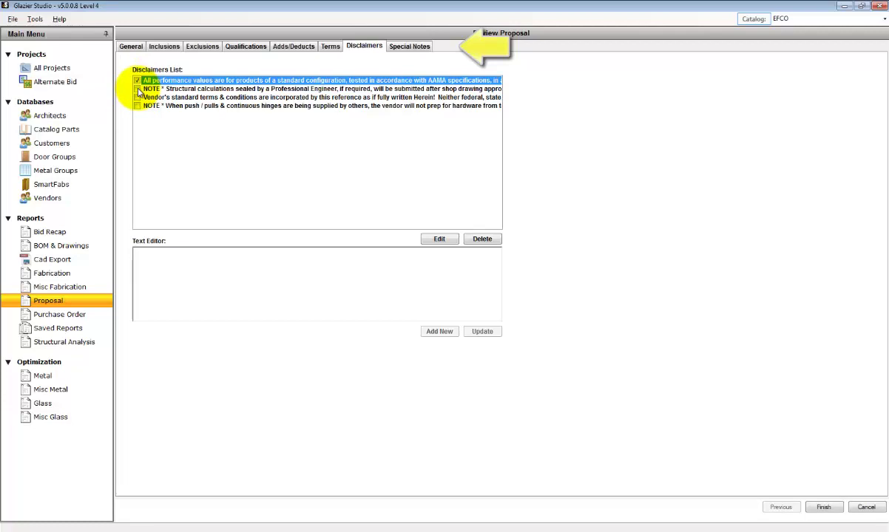
left_click(138, 91)
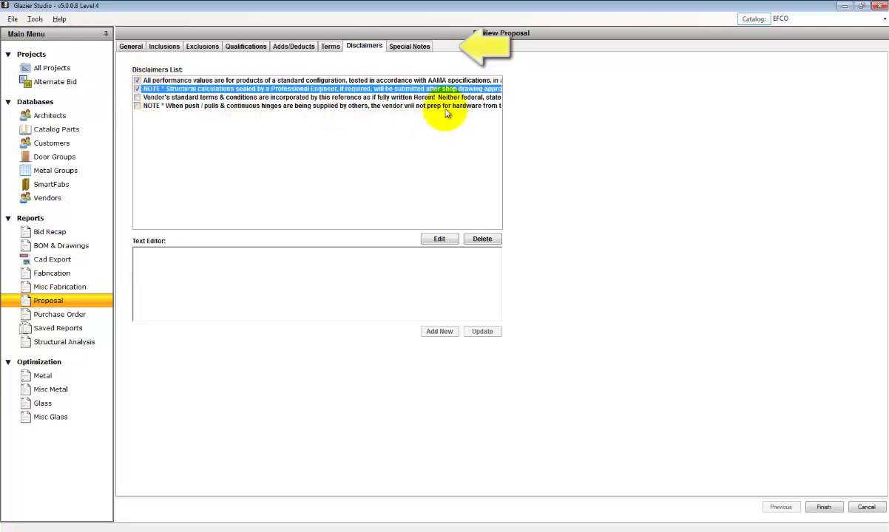
left_click(411, 47)
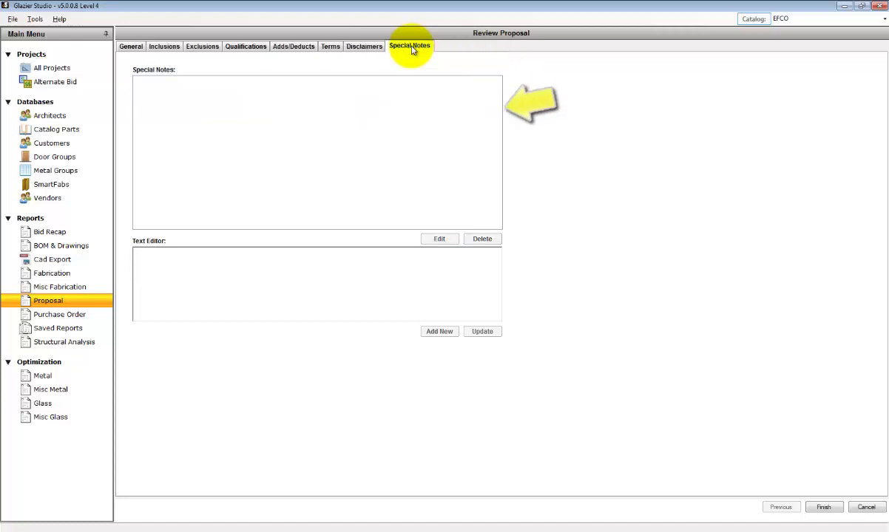
- Finish Proposal 1 and preview the Bid Proposal report in the viewer
left_click(826, 508)
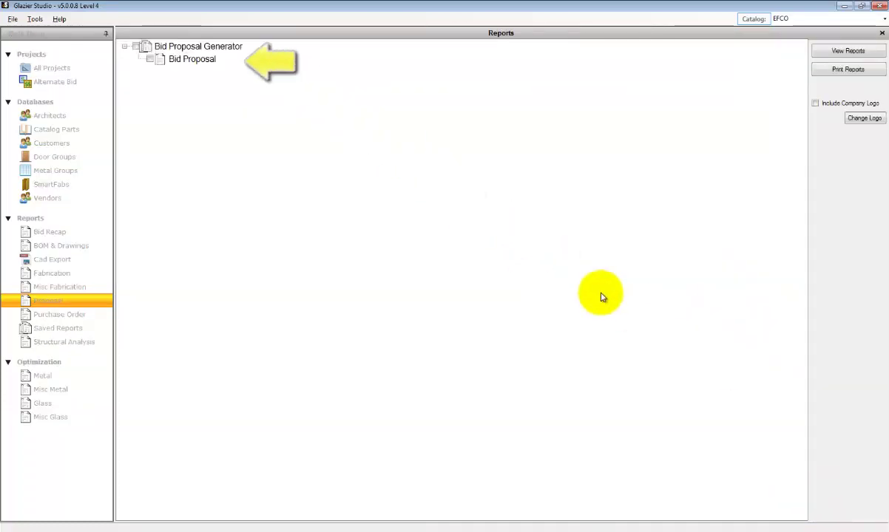
left_click(136, 45)
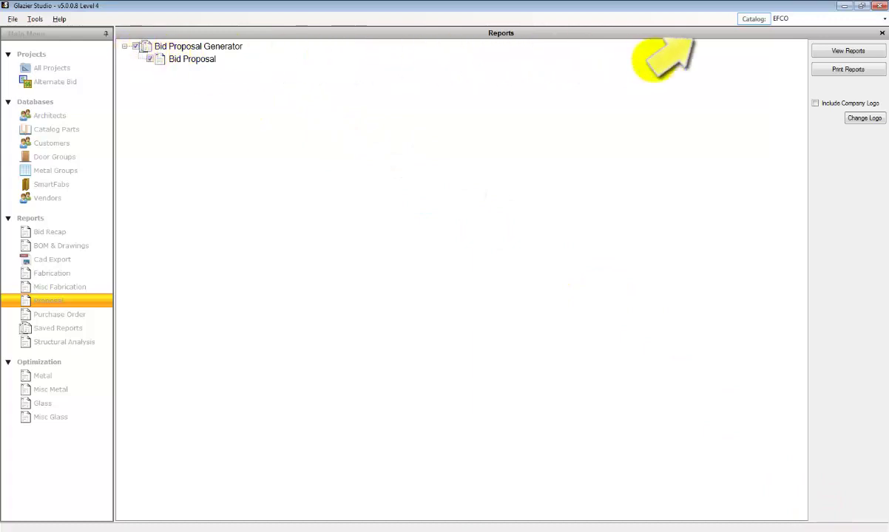
left_click(848, 51)
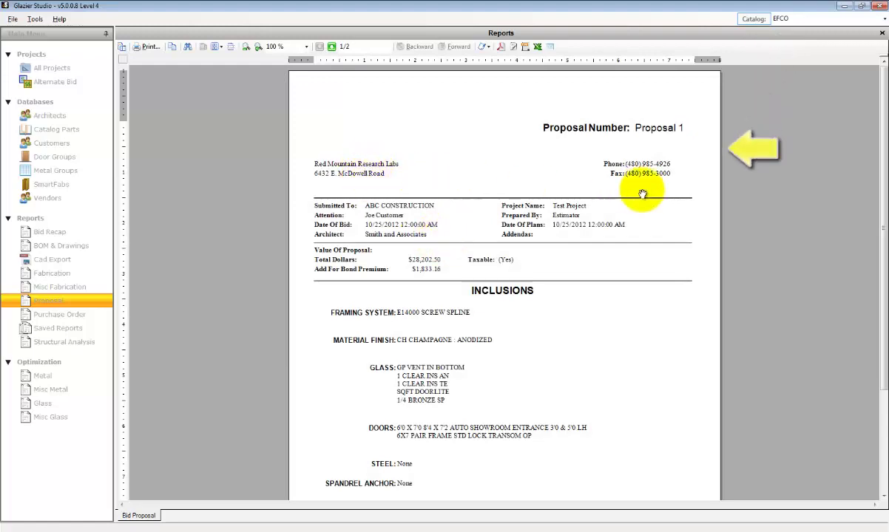
- Scroll through page 1, then page 2 showing exclusions, the Net 30 term and disclaimers
left_click_drag(575, 294, 575, 233)
left_click_drag(605, 407, 539, 362)
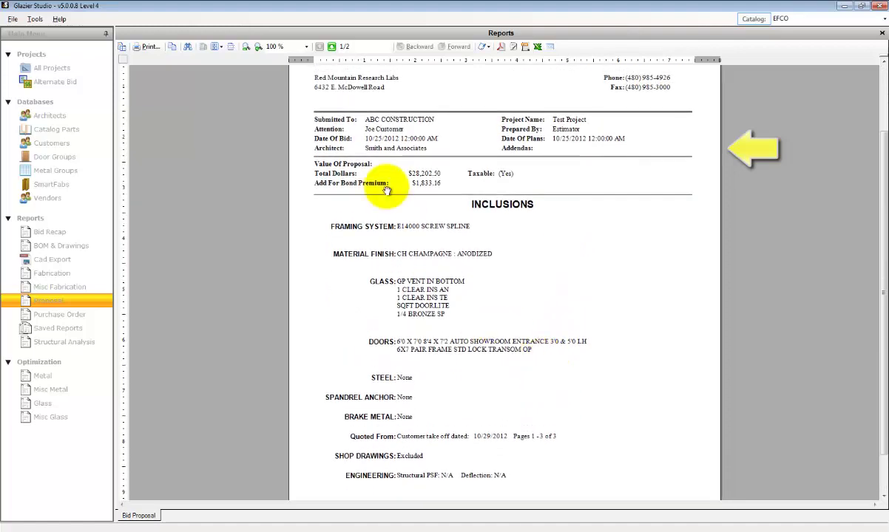
left_click(332, 47)
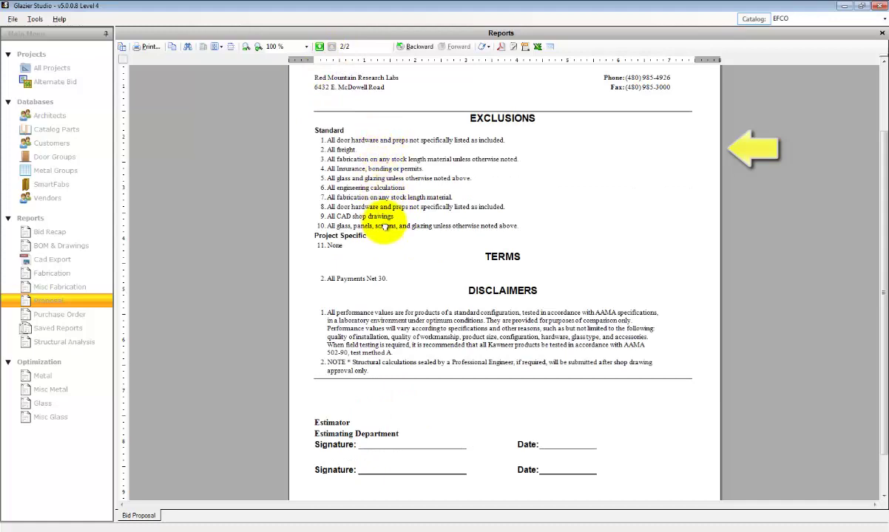
scroll(373, 191, "down", 1)
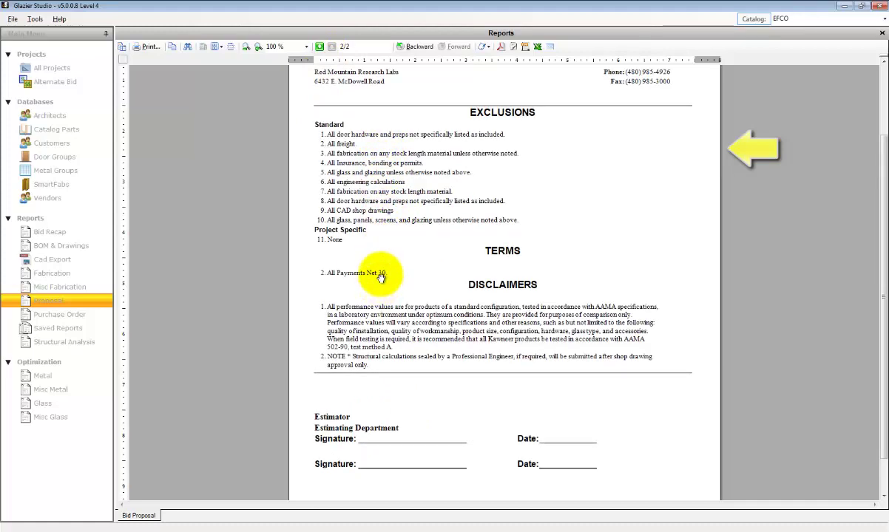
scroll(369, 280, "down", 3)
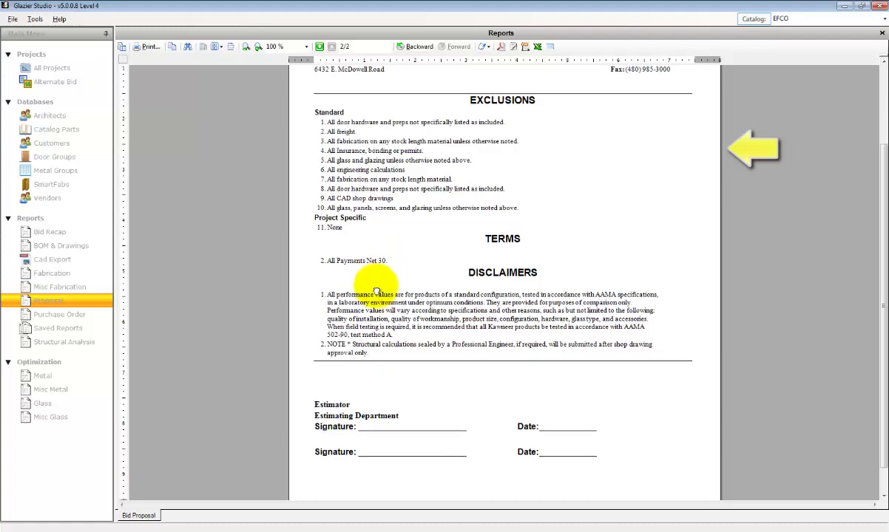